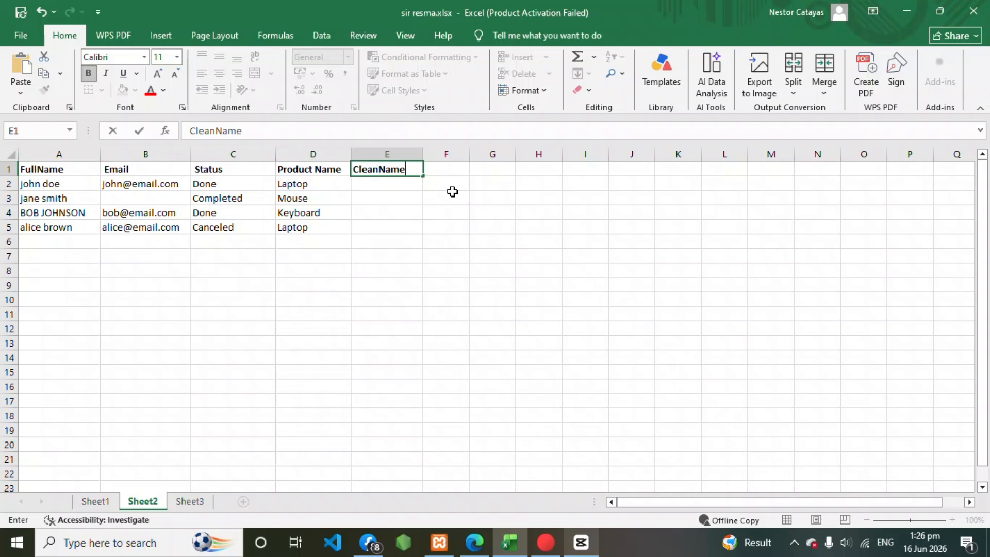
Step: Enter =PROPER(TRIM(A2)) in E2 under CleanName and fill the formula down to E5
{"action": "left_click", "coordinate": [397, 186]}
{"action": "double_click", "coordinate": [397, 186]}
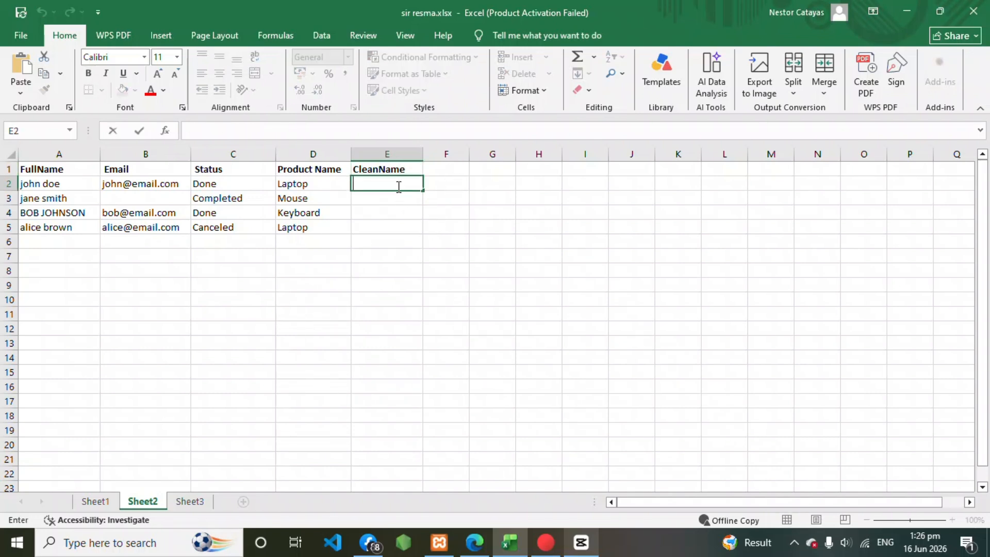
{"action": "type", "text": "=PROPER(TRIM(A2))"}
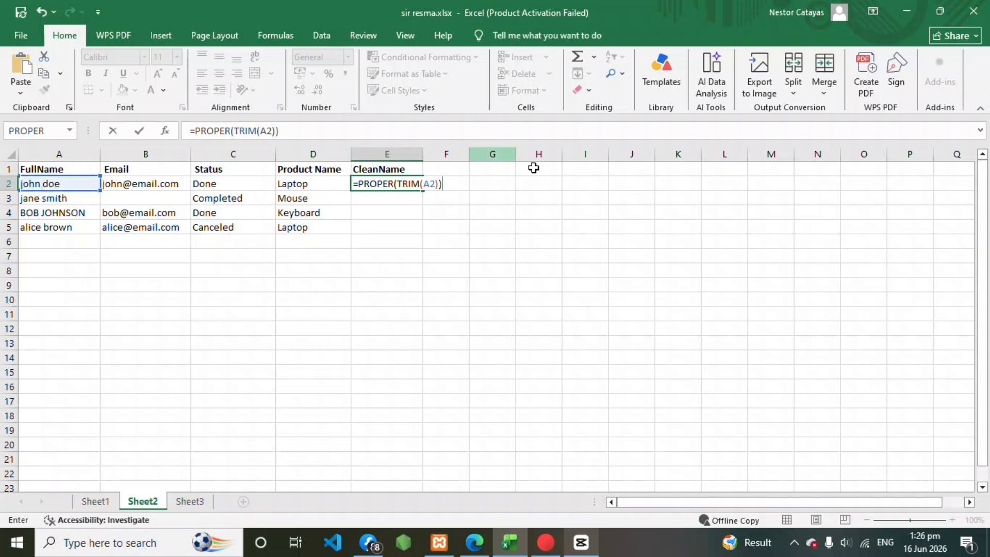
{"action": "key", "text": "Return"}
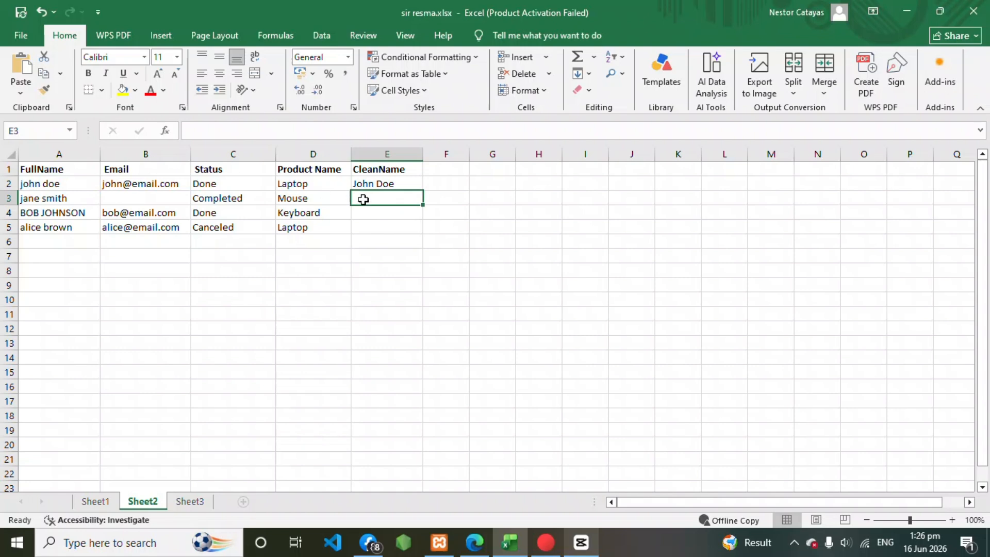
{"action": "left_click", "coordinate": [407, 186]}
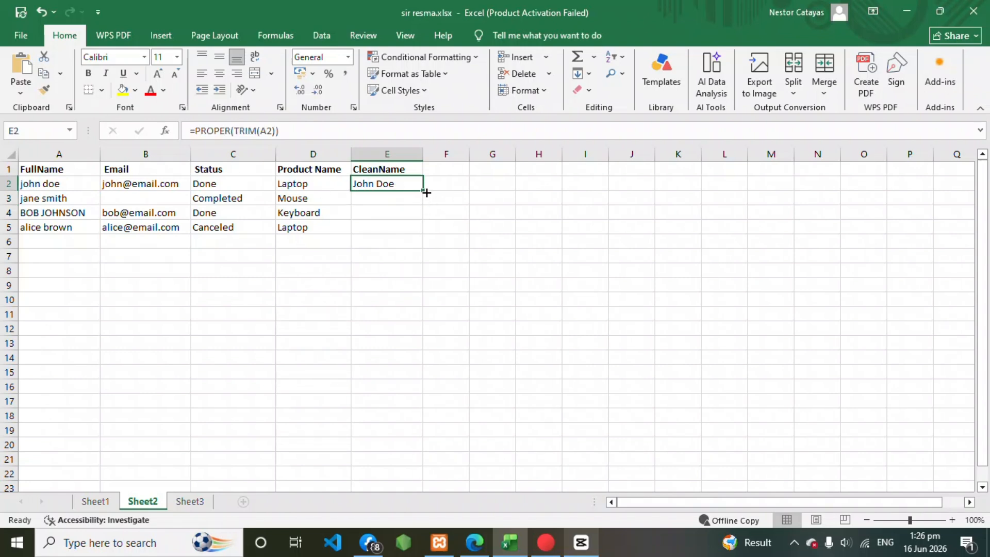
{"action": "left_click_drag", "start_coordinate": [421, 192], "coordinate": [422, 236]}
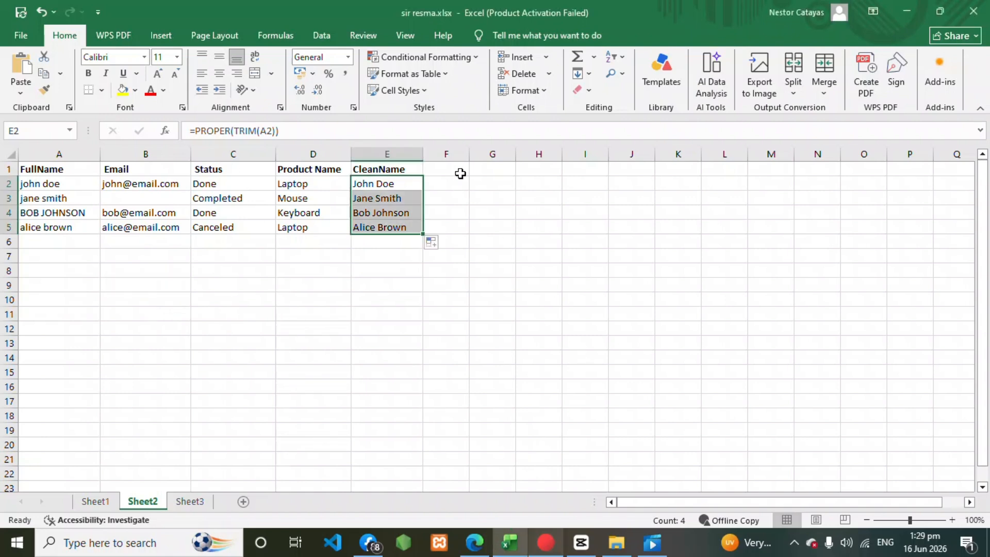
Step: Add the header EmailCheck in F1 and widen column F to fit it
{"action": "double_click", "coordinate": [460, 171]}
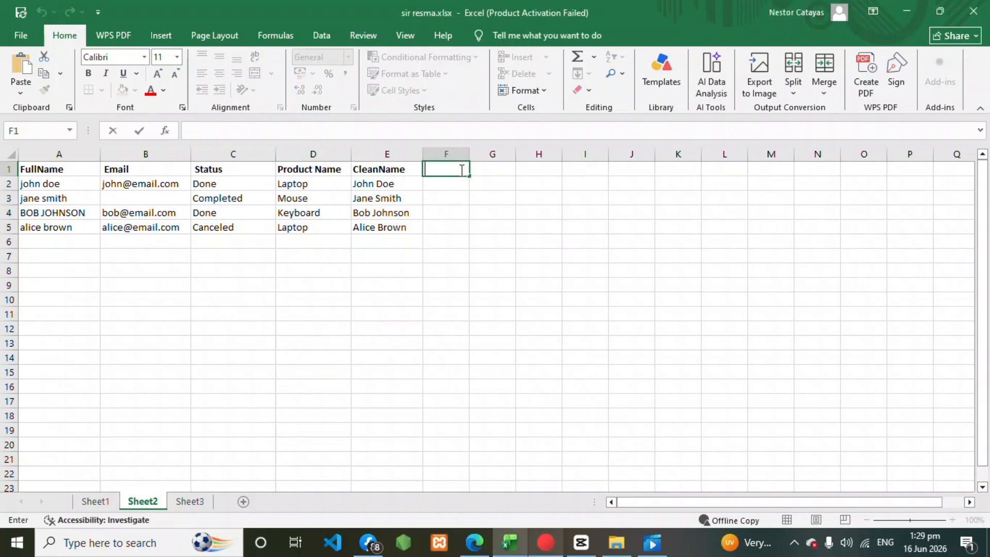
{"action": "type", "text": "EmailCheck"}
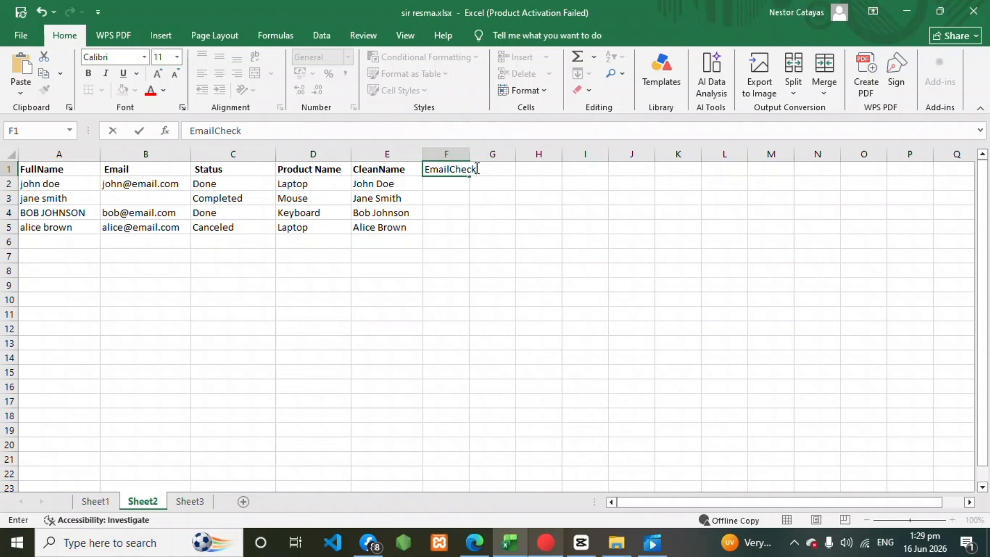
{"action": "left_click", "coordinate": [472, 209]}
{"action": "left_click_drag", "start_coordinate": [469, 156], "coordinate": [487, 156]}
Step: Enter =IF(ISBLANK(B2), "Missing Email", "Valid") in F2 and fill the formula down to F5
{"action": "left_click", "coordinate": [458, 192]}
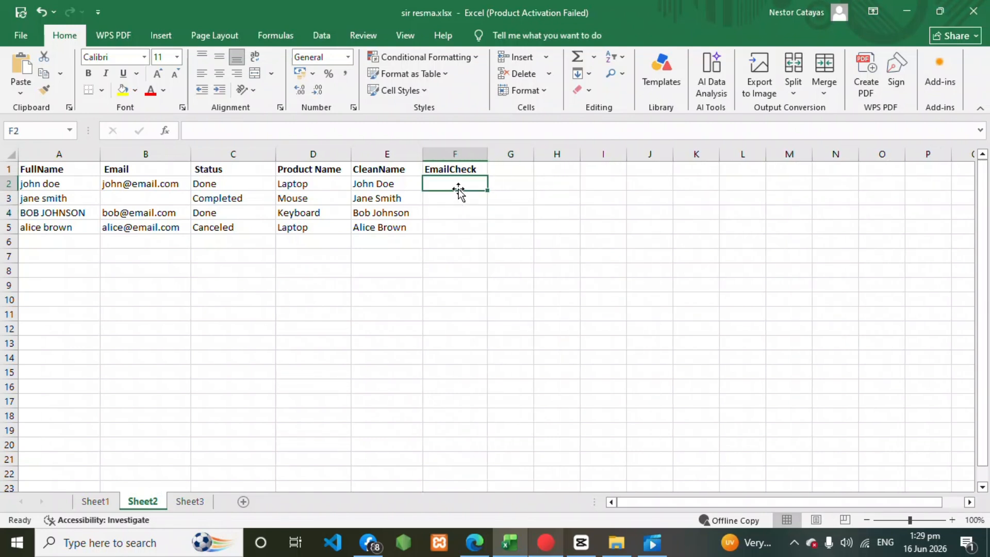
{"action": "double_click", "coordinate": [459, 189]}
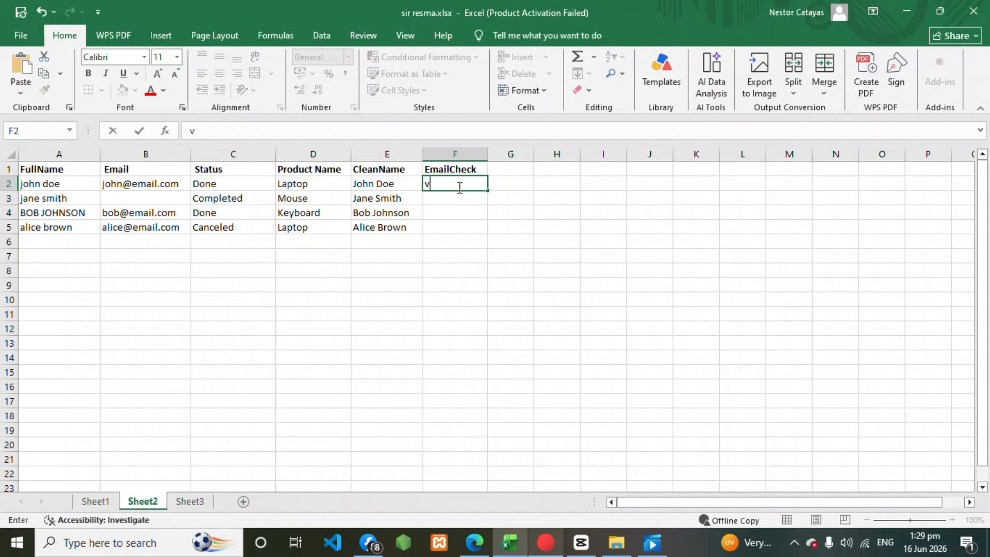
{"action": "type", "text": "v"}
{"action": "key", "text": "BackSpace"}
{"action": "type", "text": "=IF(ISBLANK(B2), \"Missing Email\", \"Valid\")"}
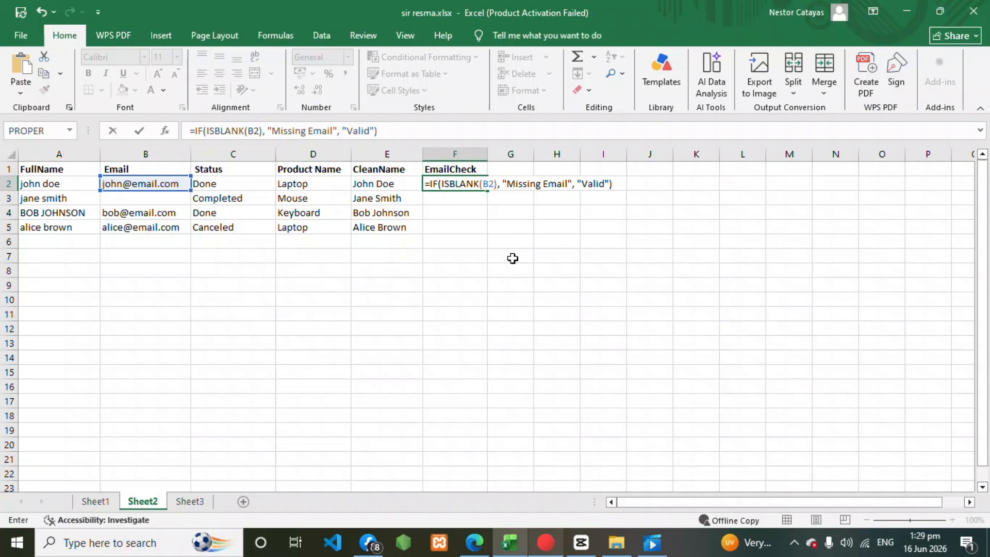
{"action": "key", "text": "Return"}
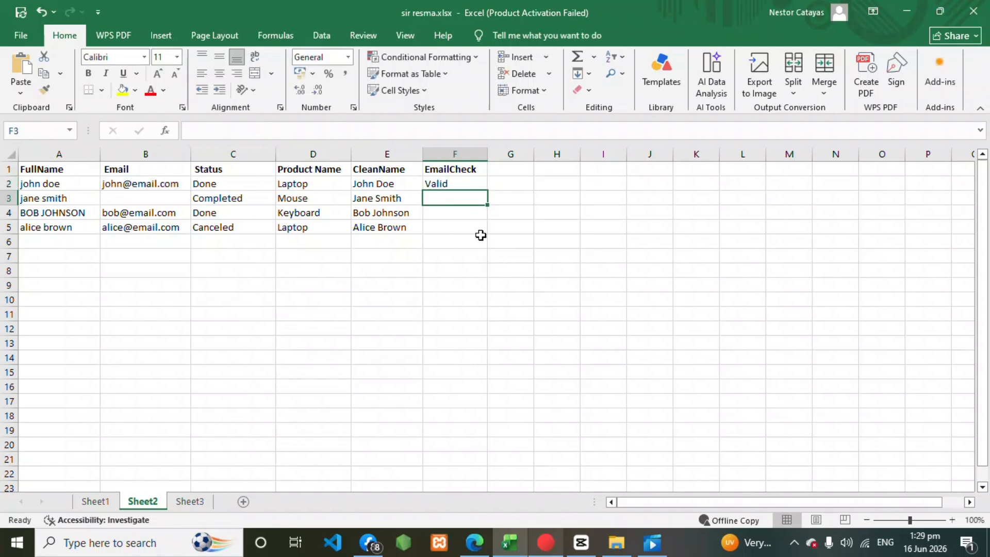
{"action": "left_click", "coordinate": [480, 184]}
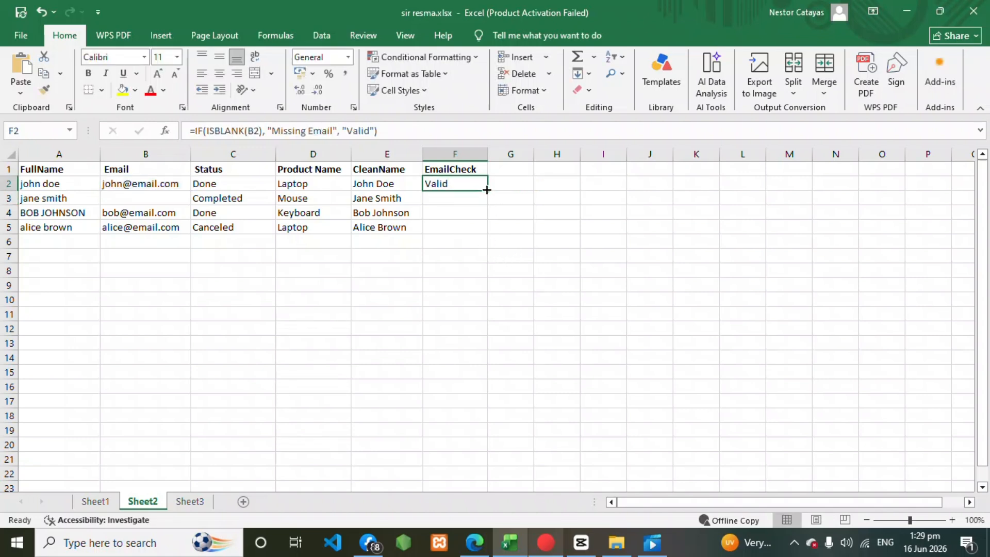
{"action": "left_click_drag", "start_coordinate": [488, 192], "coordinate": [488, 235]}
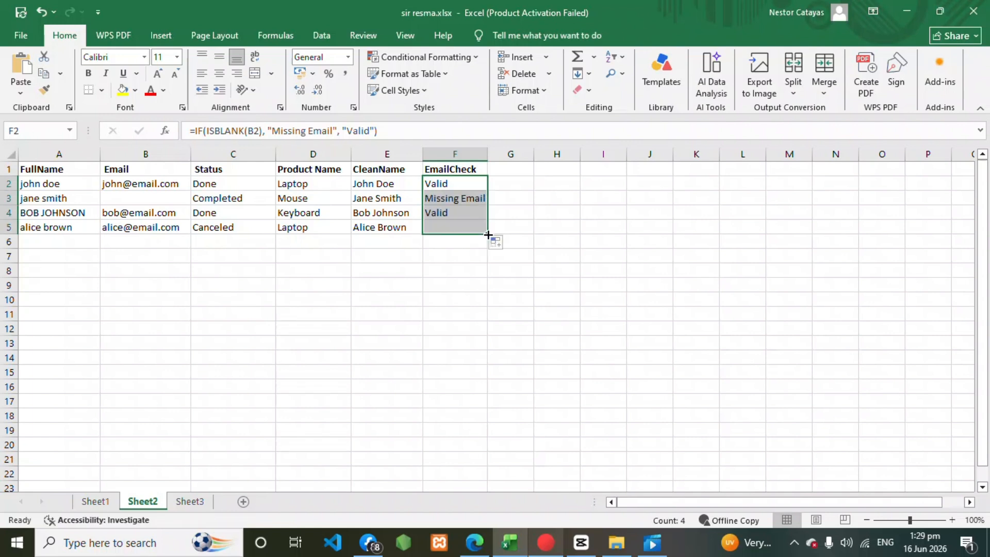
{"action": "left_click", "coordinate": [503, 330]}
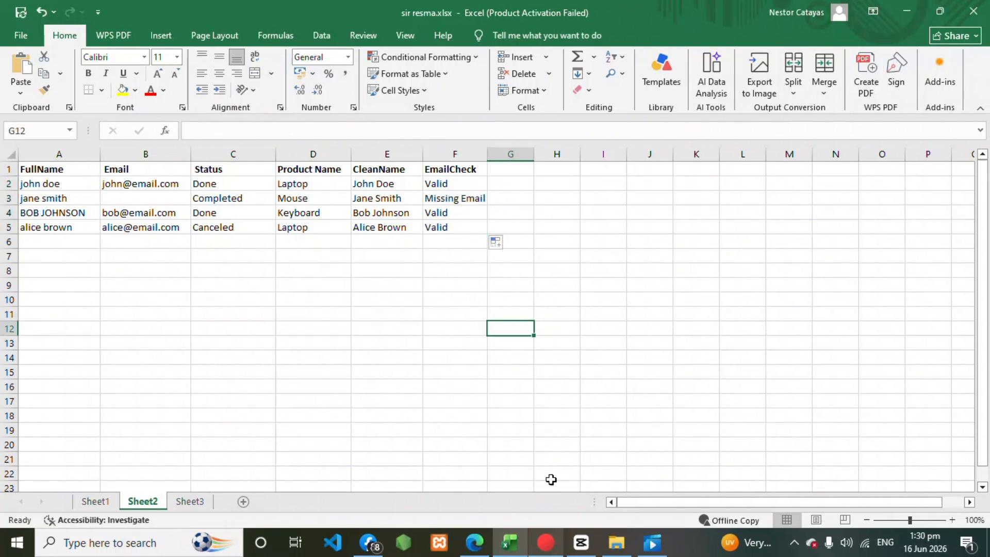
{"action": "left_click", "coordinate": [559, 541]}
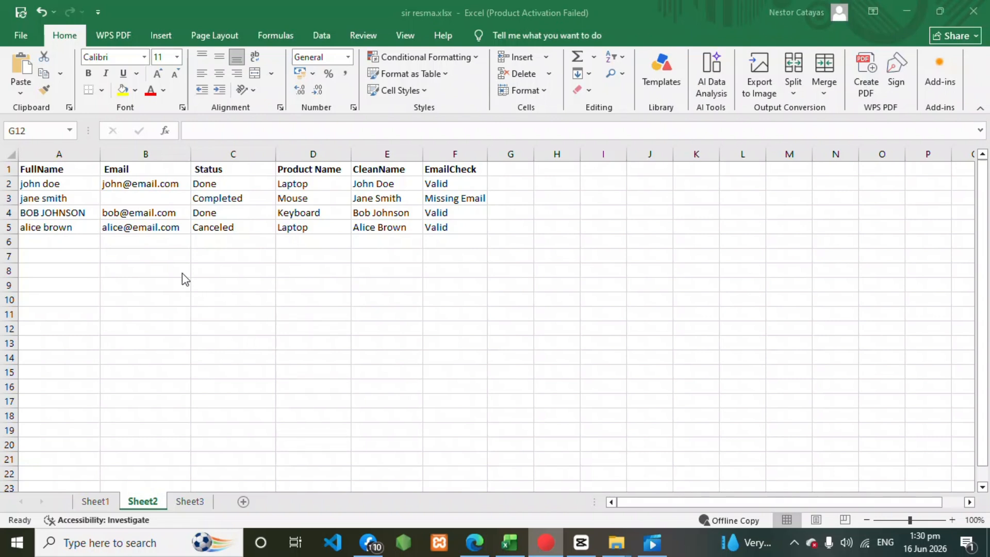
{"action": "left_click", "coordinate": [222, 49]}
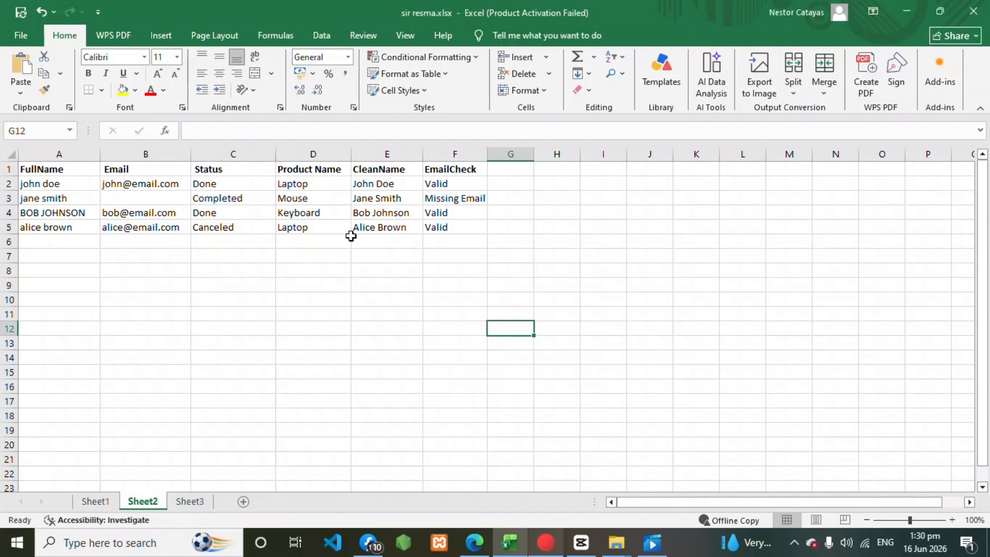
Step: Add the header CleanStatus in G1 and widen column G to fit it
{"action": "double_click", "coordinate": [509, 173]}
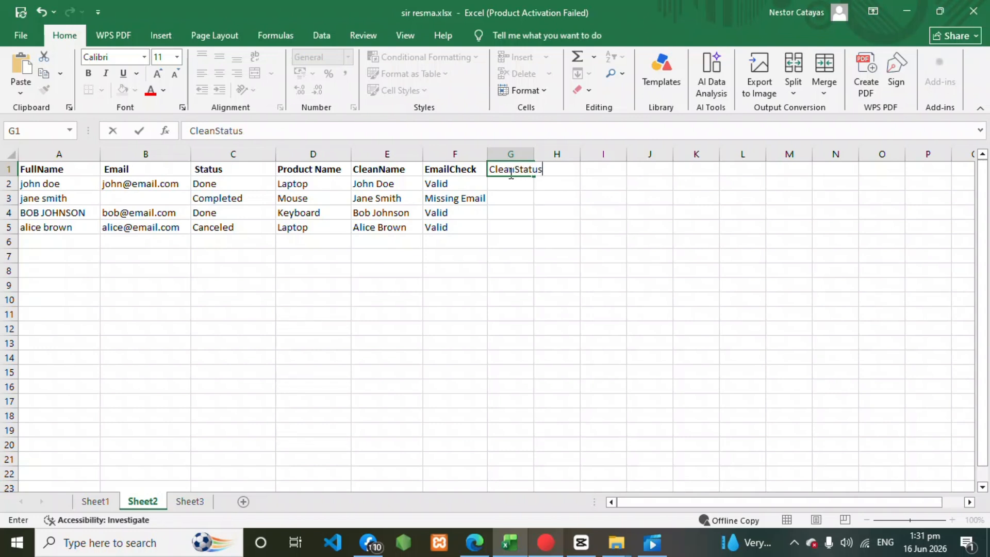
{"action": "left_click", "coordinate": [554, 258]}
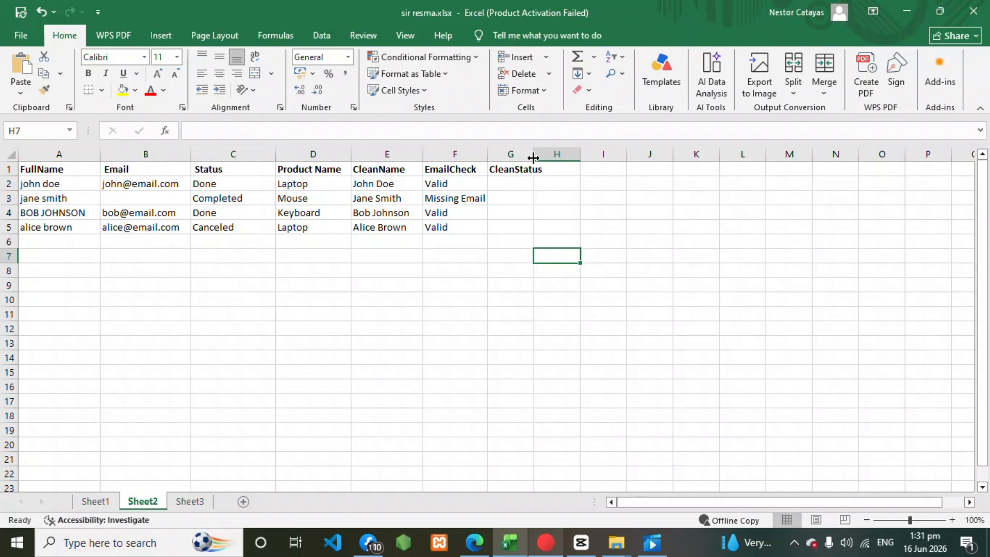
{"action": "left_click_drag", "start_coordinate": [533, 158], "coordinate": [555, 155]}
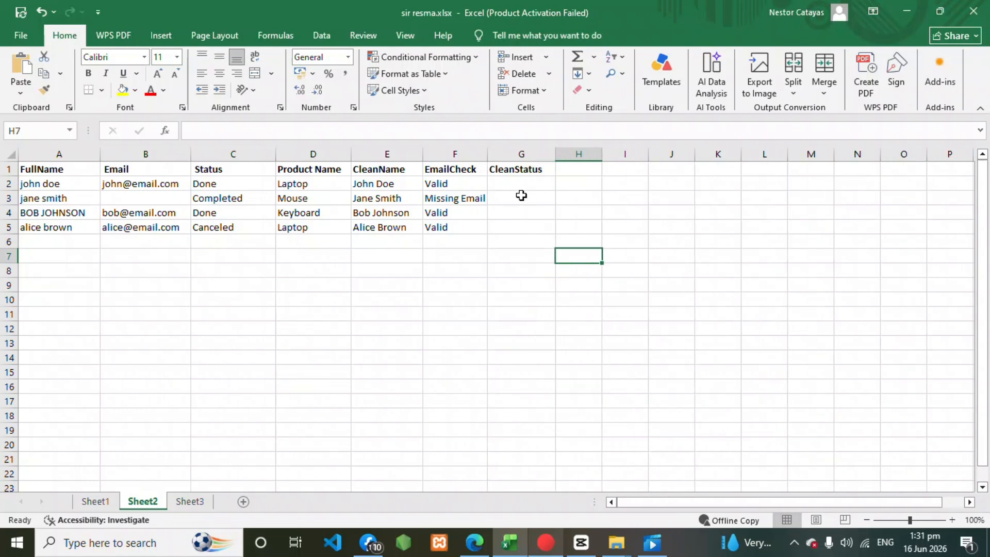
Step: Enter =IF(OR(LOWER(C2)="done", LOWER(C2)="completed"), "Complete", "Canceled") in G2 and fill the formula down to G5
{"action": "double_click", "coordinate": [521, 186]}
{"action": "type", "text": "=IF(OR(LOWER(C2)=\"done\", LOWER(C2)=\"completed\"), \"Complete\", \"Canceled\")"}
{"action": "left_click", "coordinate": [523, 187]}
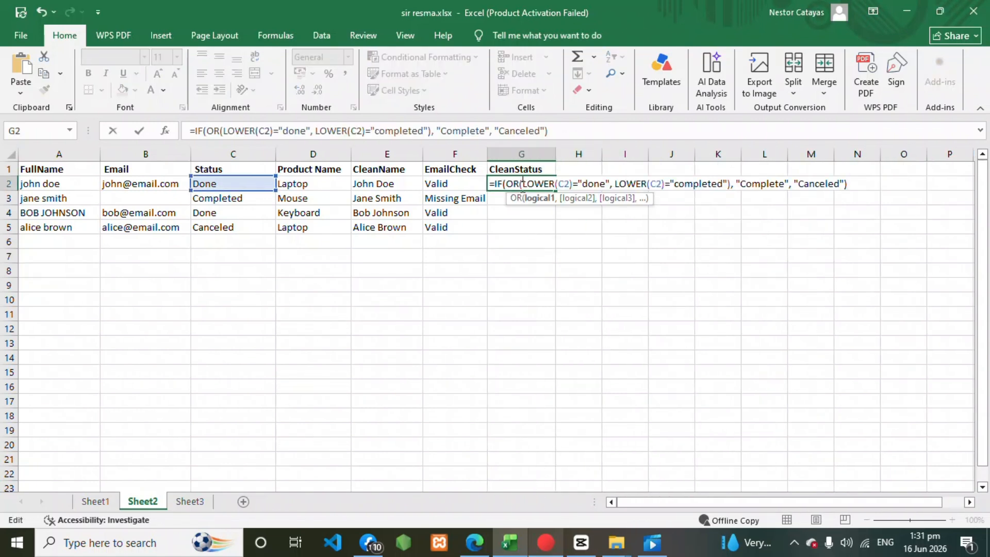
{"action": "key", "text": "Return"}
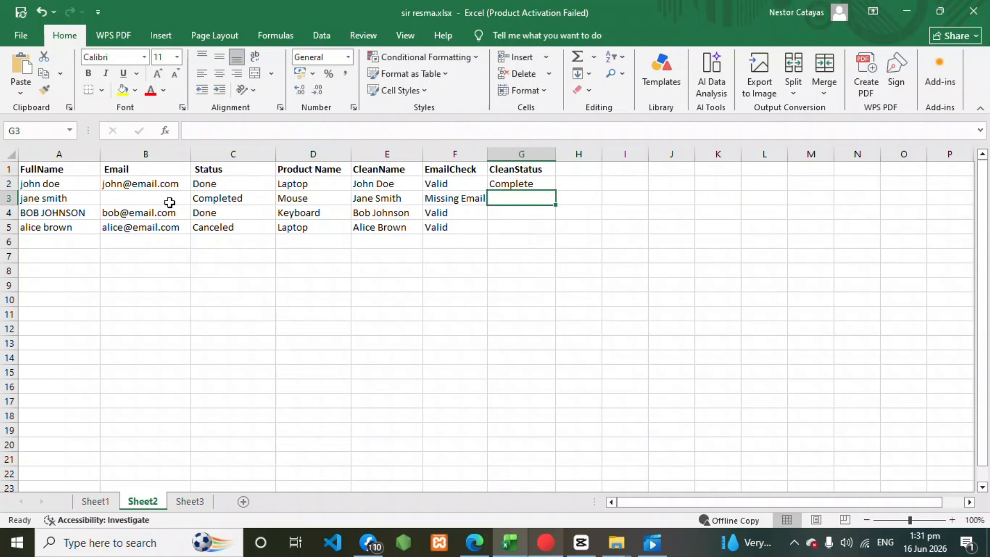
{"action": "left_click", "coordinate": [541, 187]}
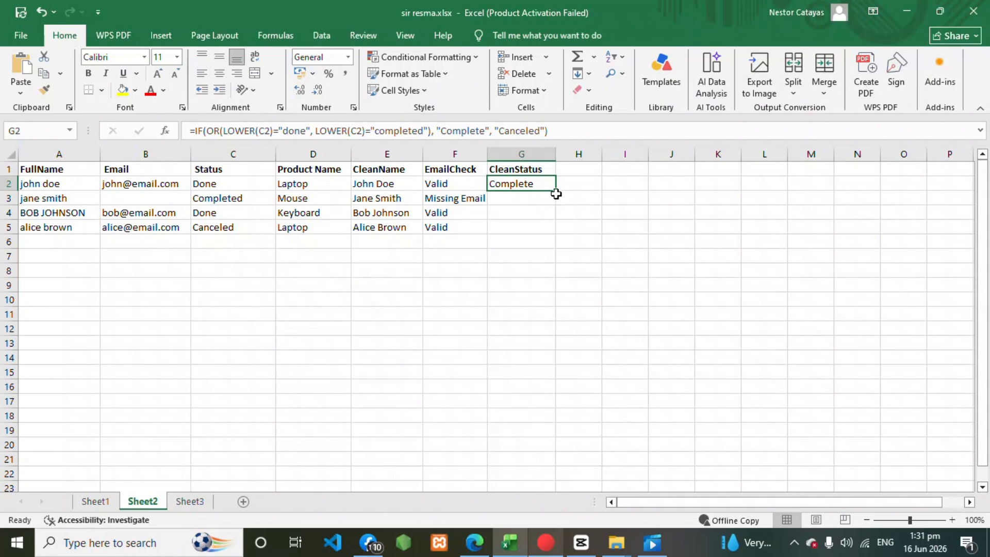
{"action": "left_click_drag", "start_coordinate": [557, 190], "coordinate": [557, 235]}
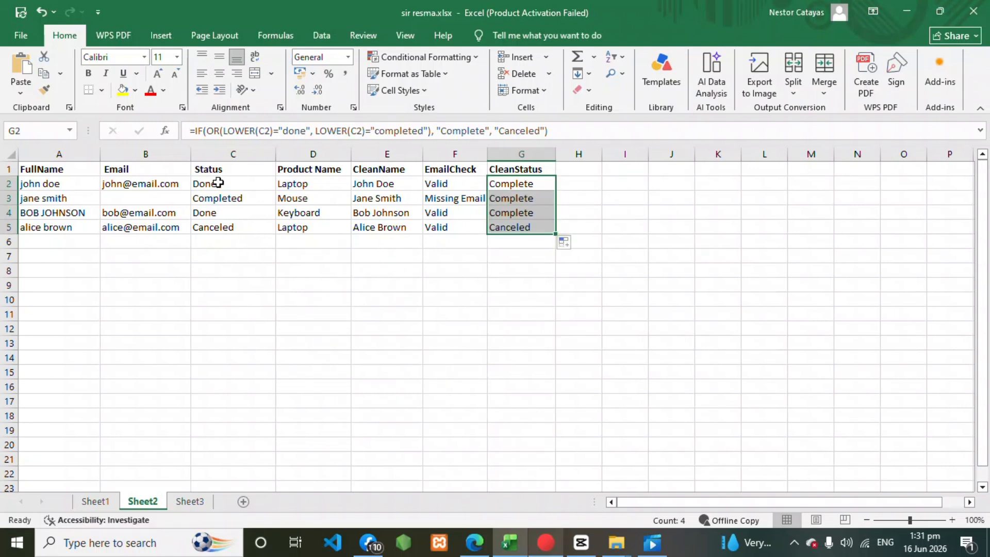
{"action": "left_click", "coordinate": [568, 317]}
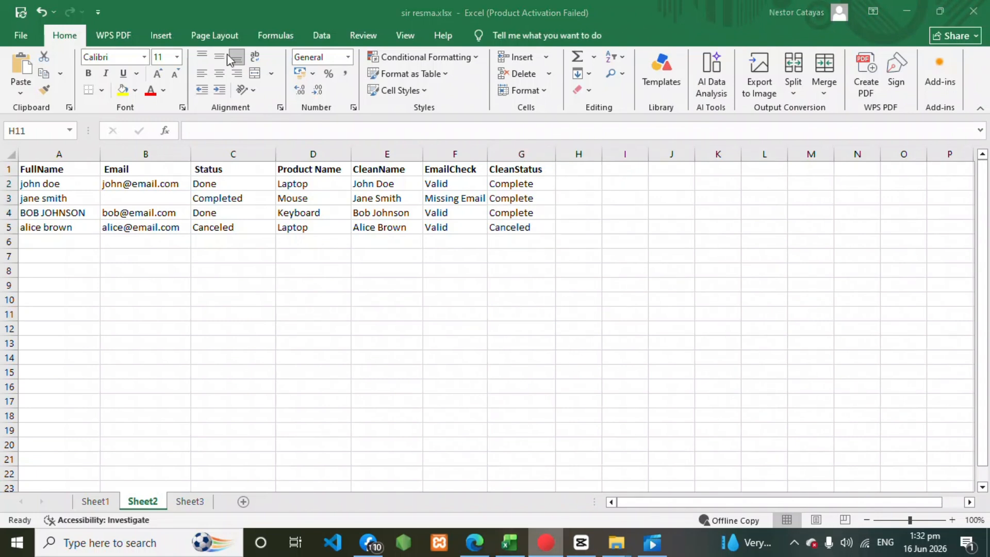
{"action": "double_click", "coordinate": [44, 170]}
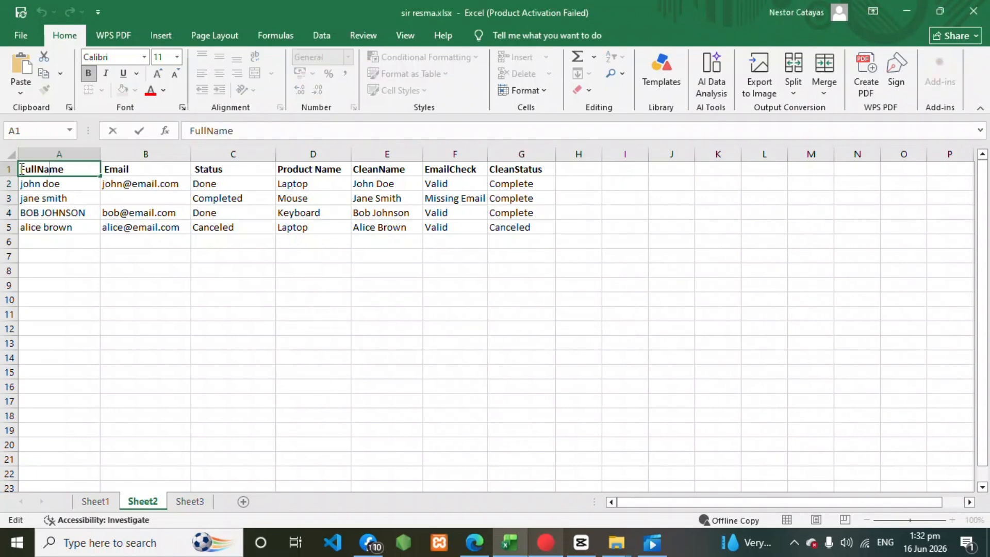
{"action": "left_click_drag", "start_coordinate": [22, 169], "coordinate": [84, 229]}
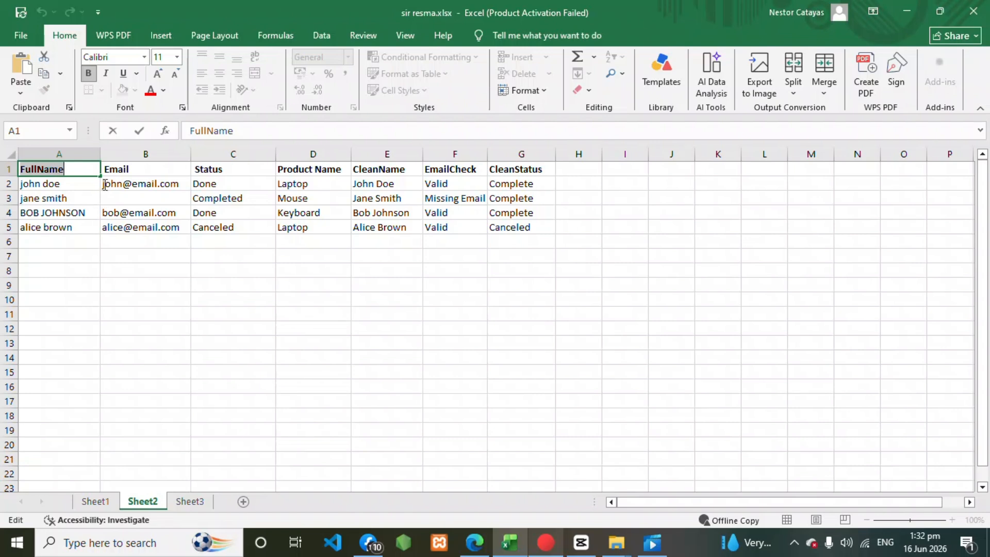
{"action": "left_click", "coordinate": [68, 271]}
Step: Split the FullName data in A1:A5 with Text to Columns, delimited by Space, with destination A1, replacing the existing data in column B
{"action": "left_click_drag", "start_coordinate": [22, 168], "coordinate": [84, 227]}
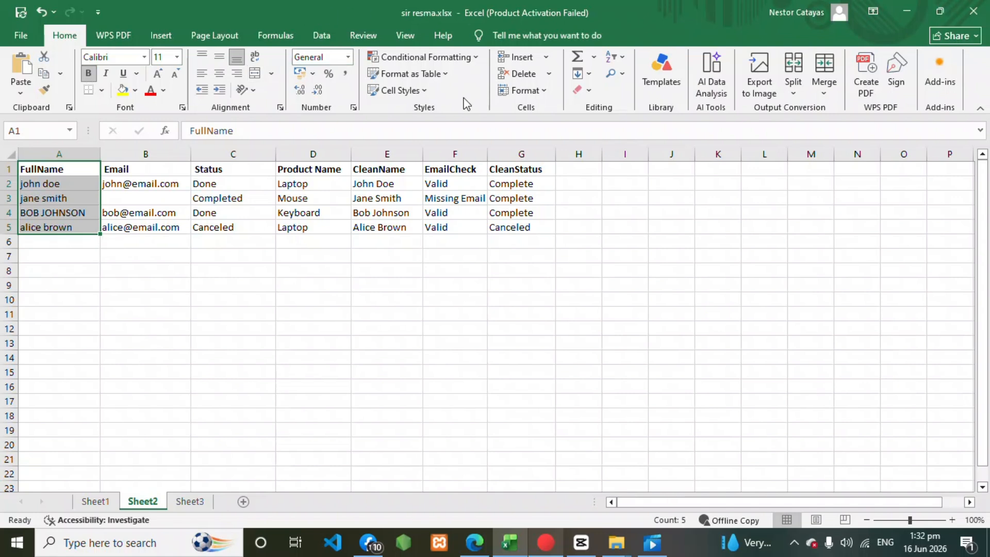
{"action": "left_click", "coordinate": [321, 35]}
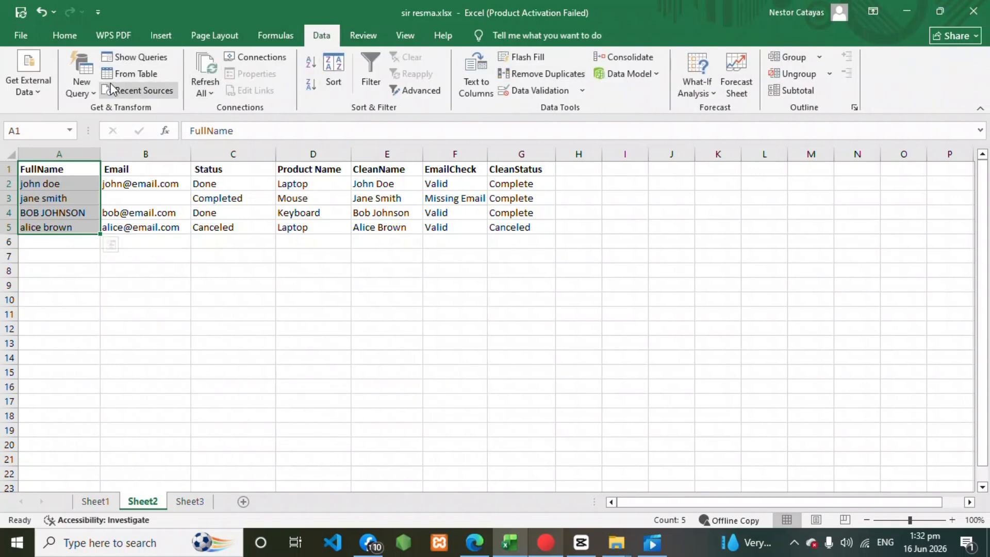
{"action": "left_click", "coordinate": [477, 84]}
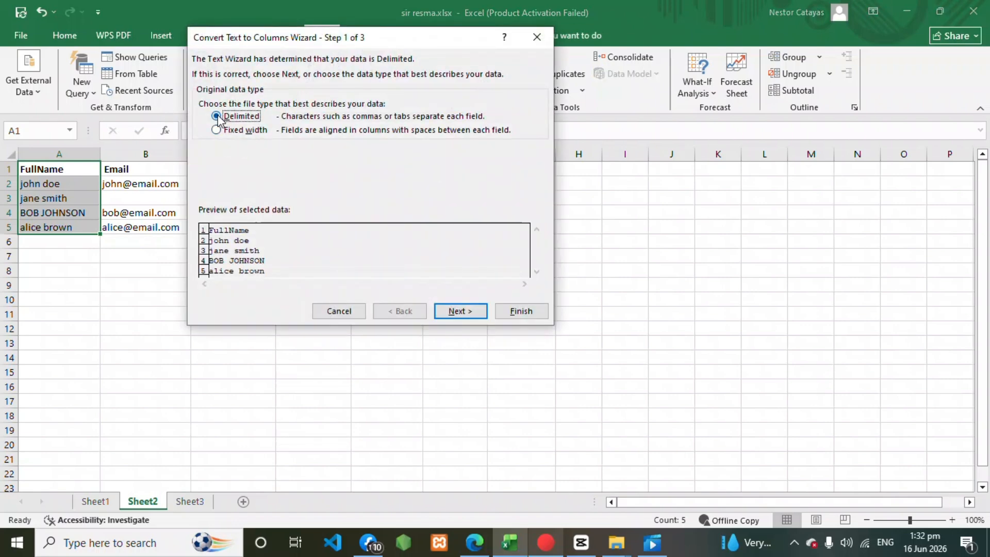
{"action": "left_click", "coordinate": [459, 311]}
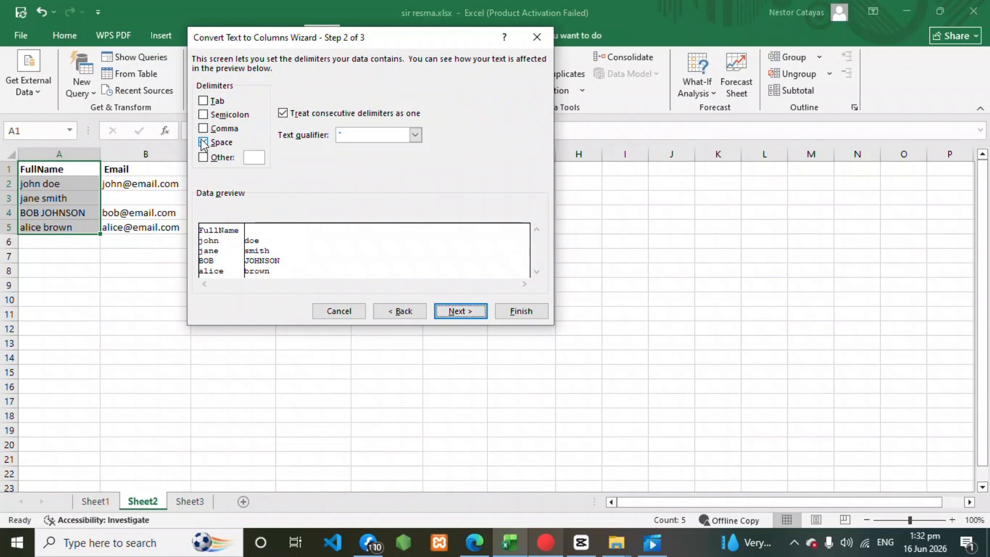
{"action": "left_click", "coordinate": [203, 143]}
{"action": "left_click", "coordinate": [203, 142]}
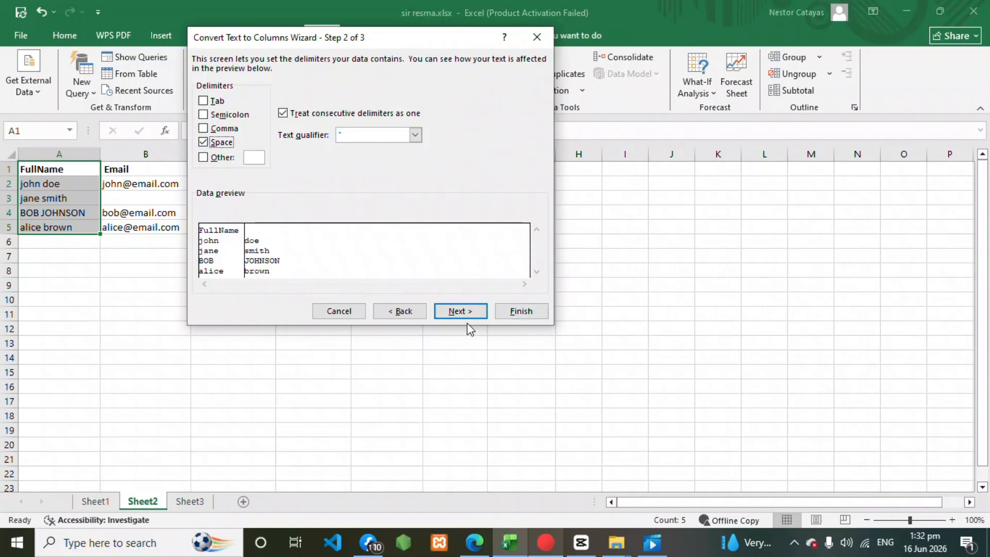
{"action": "left_click", "coordinate": [458, 312]}
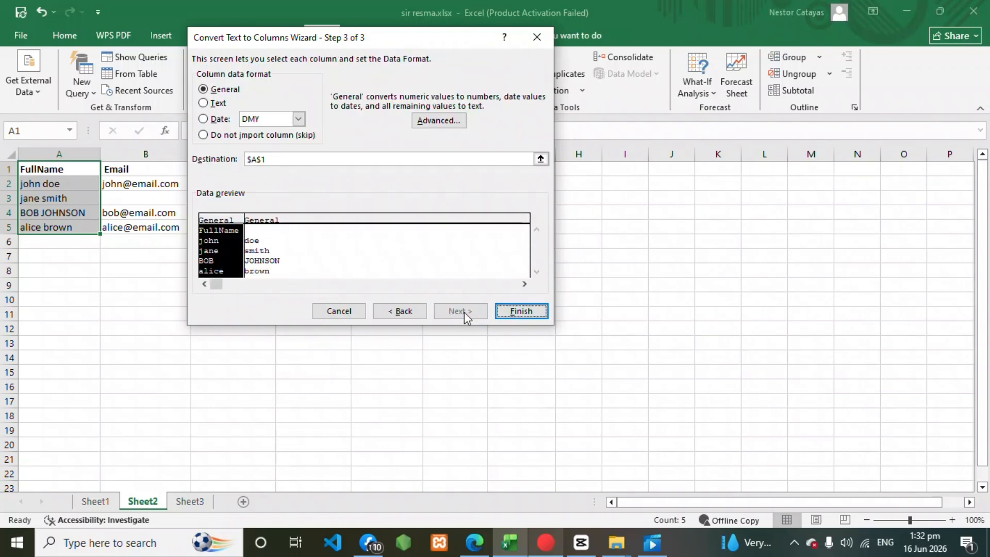
{"action": "left_click", "coordinate": [521, 311]}
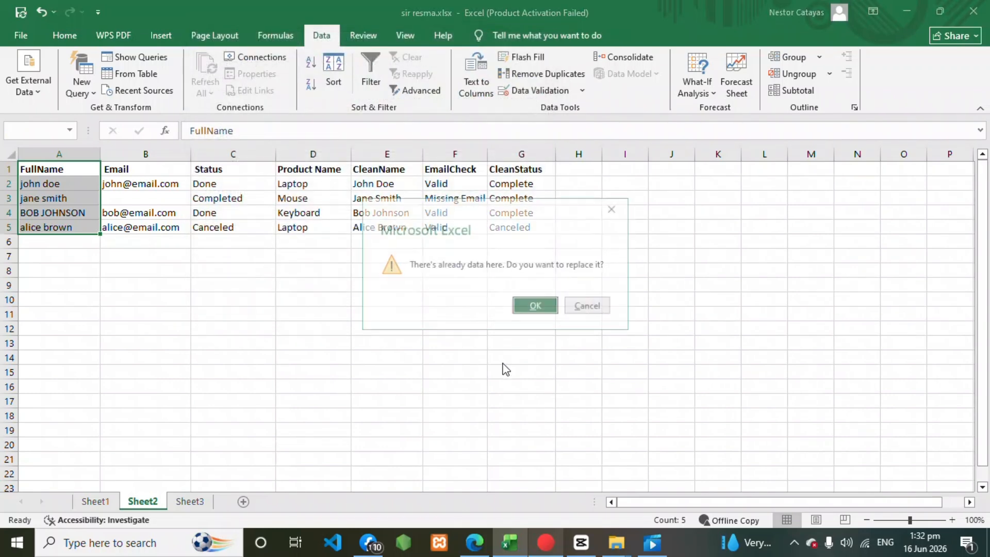
{"action": "left_click", "coordinate": [535, 307]}
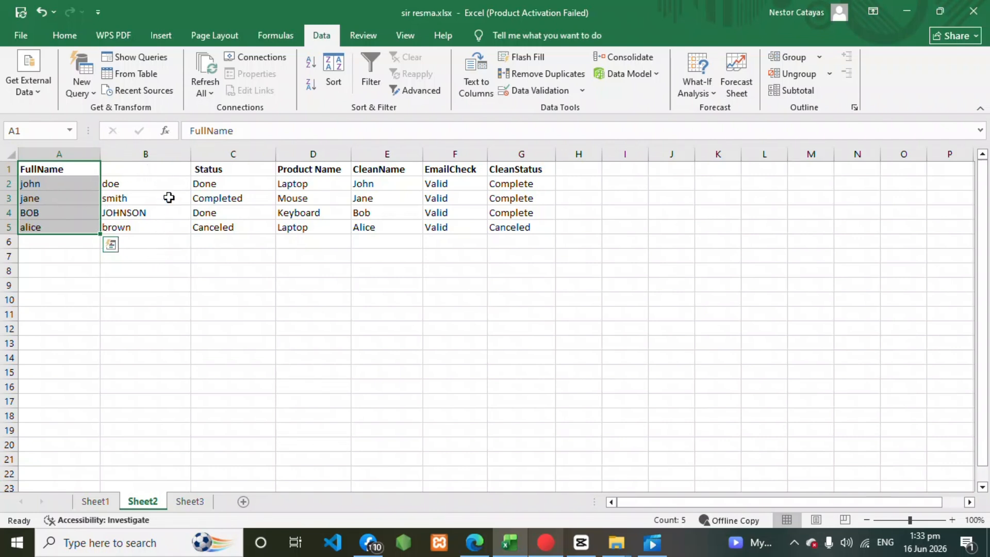
{"action": "left_click", "coordinate": [198, 296]}
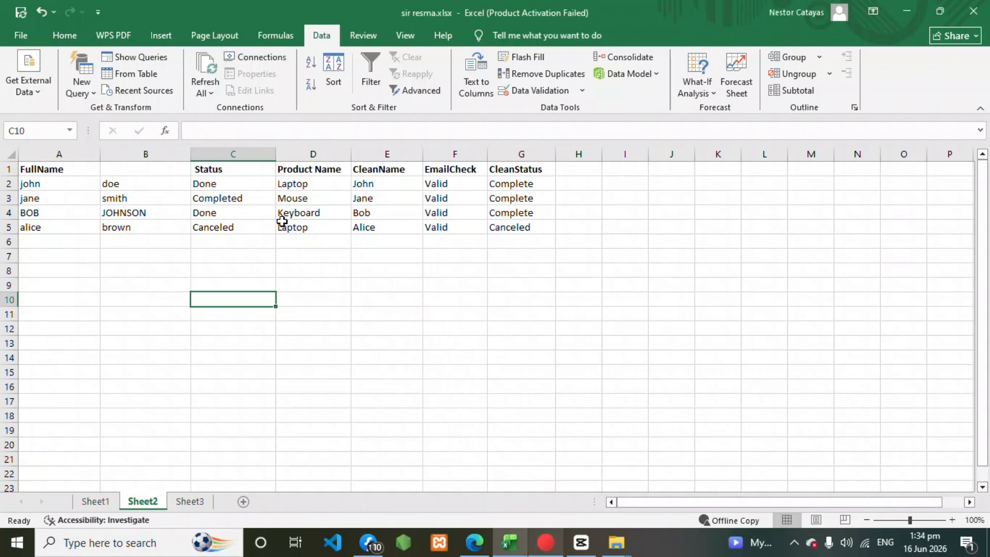
{"action": "left_click_drag", "start_coordinate": [21, 212], "coordinate": [512, 231]}
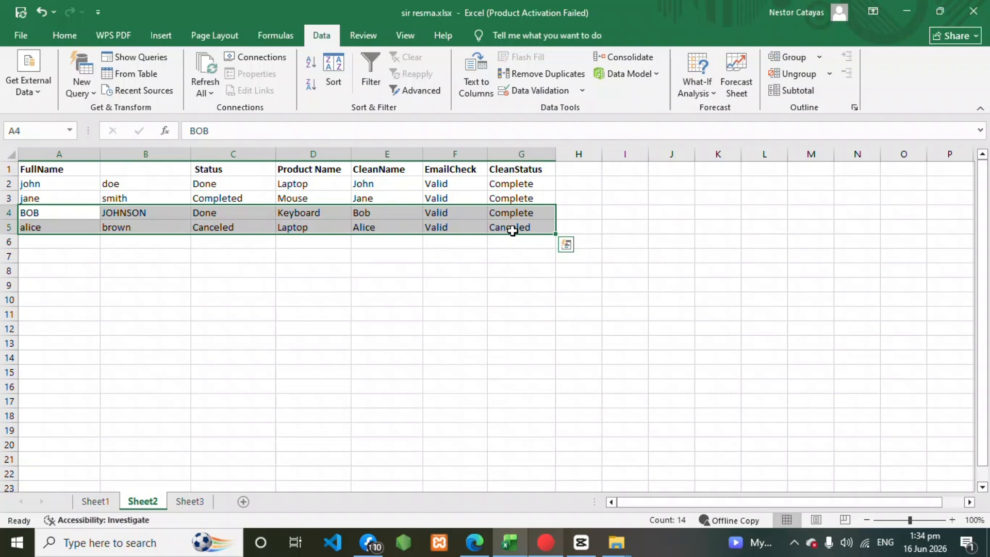
{"action": "key", "text": "ctrl+c"}
{"action": "double_click", "coordinate": [38, 244]}
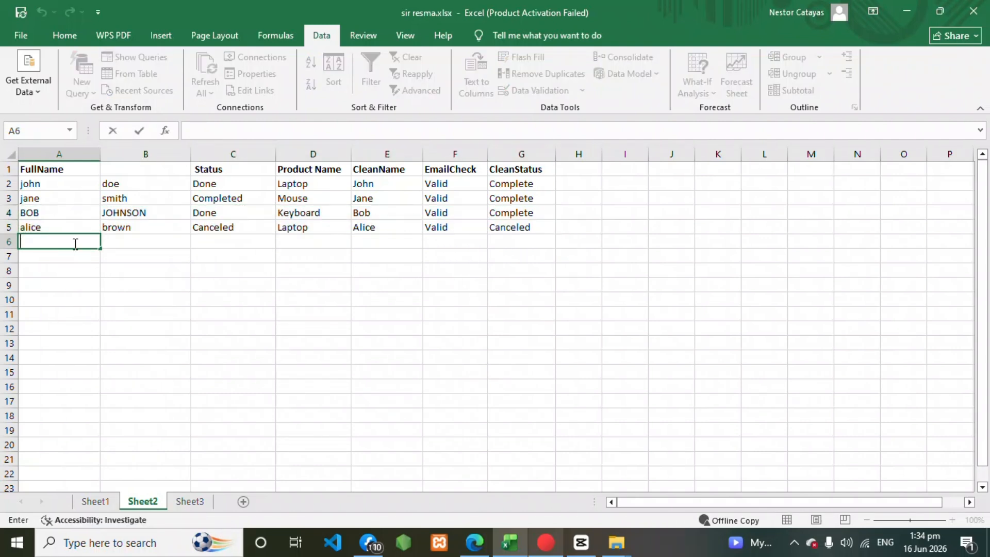
{"action": "key", "text": "Escape"}
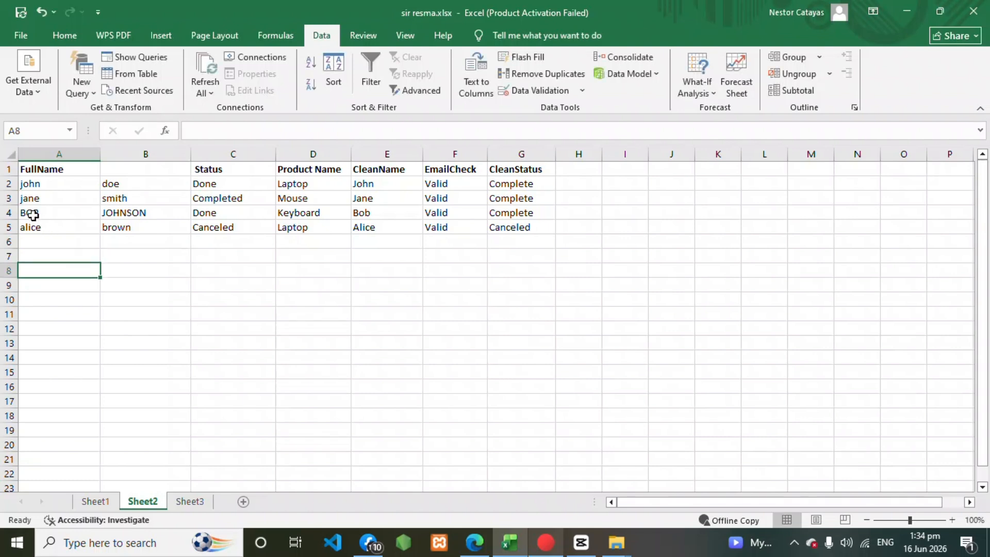
{"action": "double_click", "coordinate": [30, 212]}
{"action": "left_click_drag", "start_coordinate": [24, 211], "coordinate": [148, 227]}
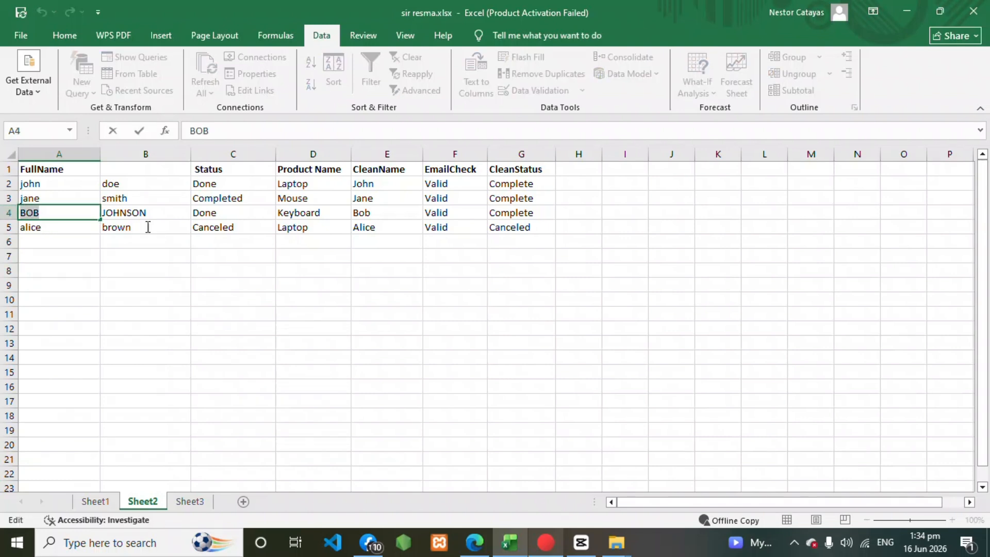
{"action": "left_click", "coordinate": [313, 299]}
Step: Duplicate the last two data rows by copying A4:G5 and pasting them at A6
{"action": "left_click_drag", "start_coordinate": [31, 211], "coordinate": [500, 223]}
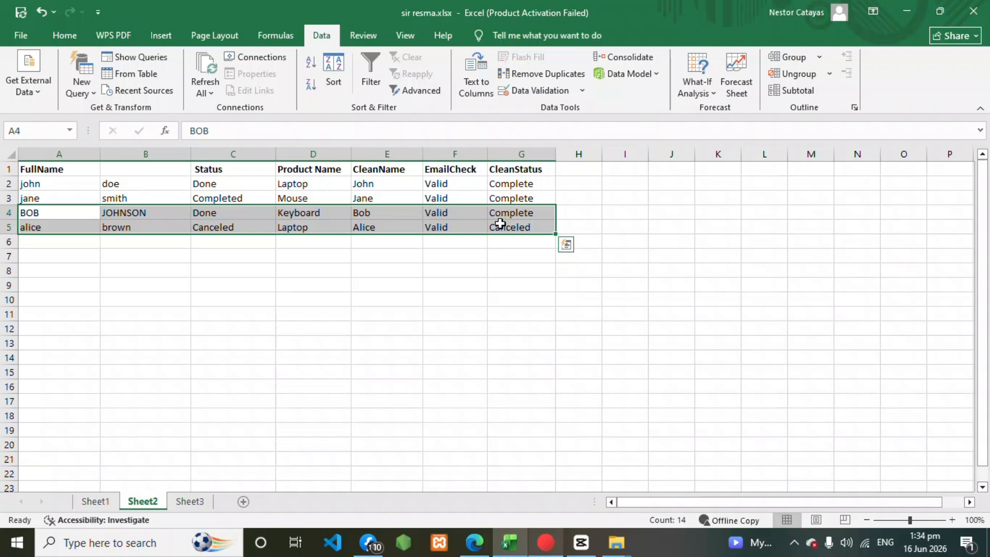
{"action": "key", "text": "ctrl+c"}
{"action": "left_click", "coordinate": [49, 240]}
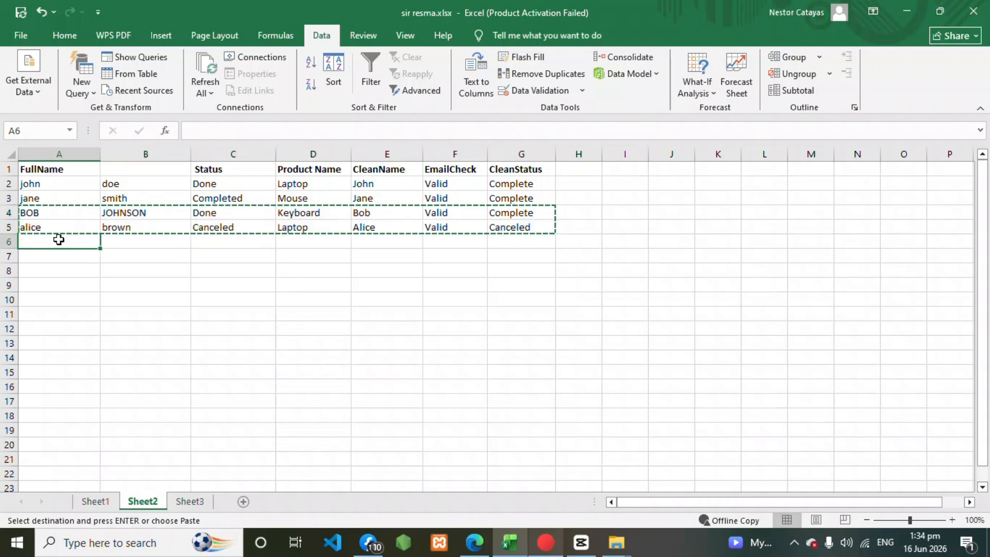
{"action": "key", "text": "ctrl+v"}
{"action": "left_click", "coordinate": [170, 303]}
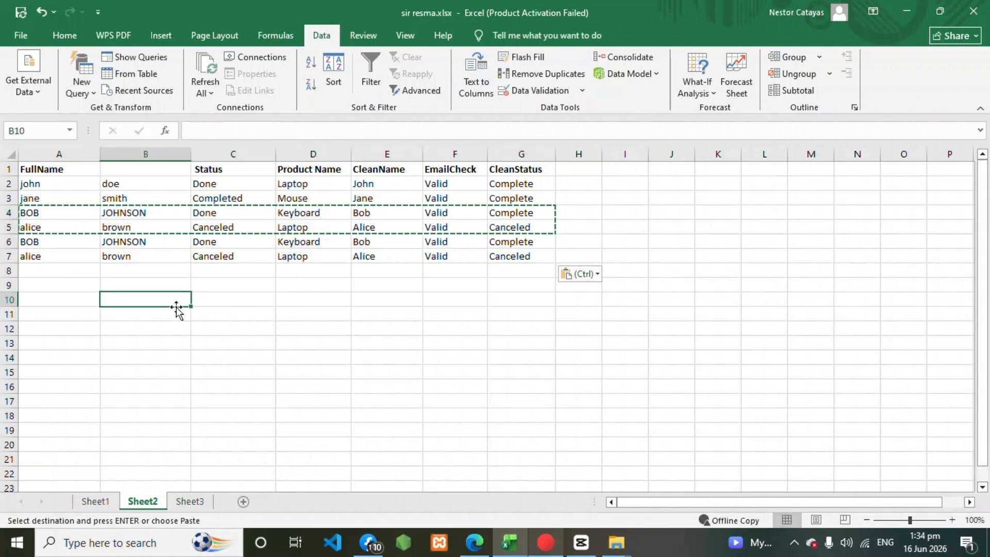
{"action": "double_click", "coordinate": [441, 304]}
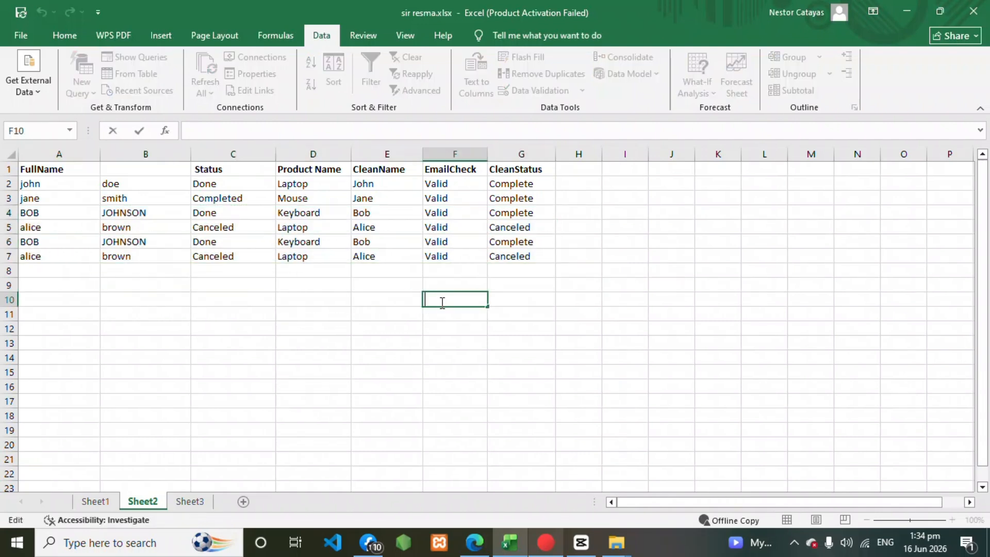
{"action": "left_click", "coordinate": [407, 332]}
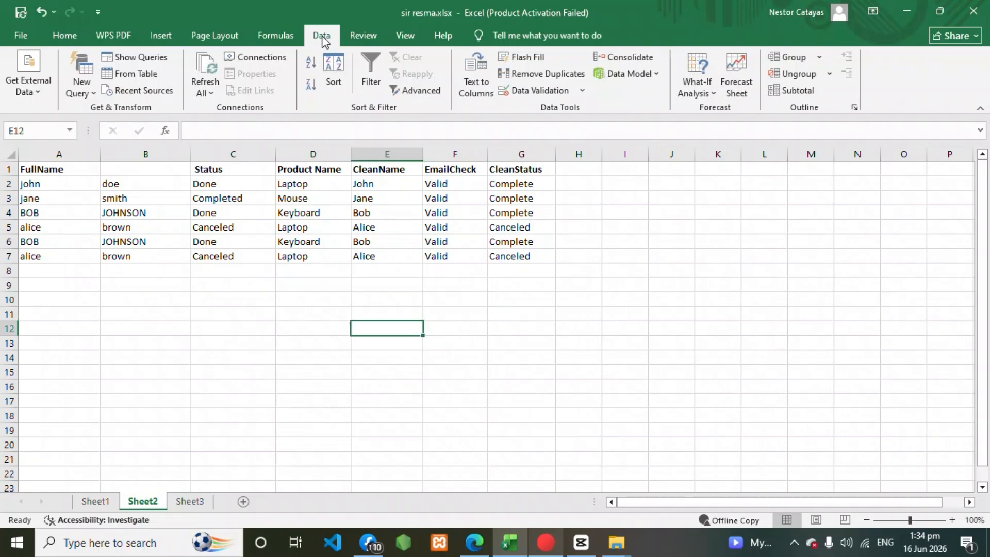
Step: Try to run Remove Duplicates with only the empty cell E12 selected
{"action": "left_click", "coordinate": [281, 36]}
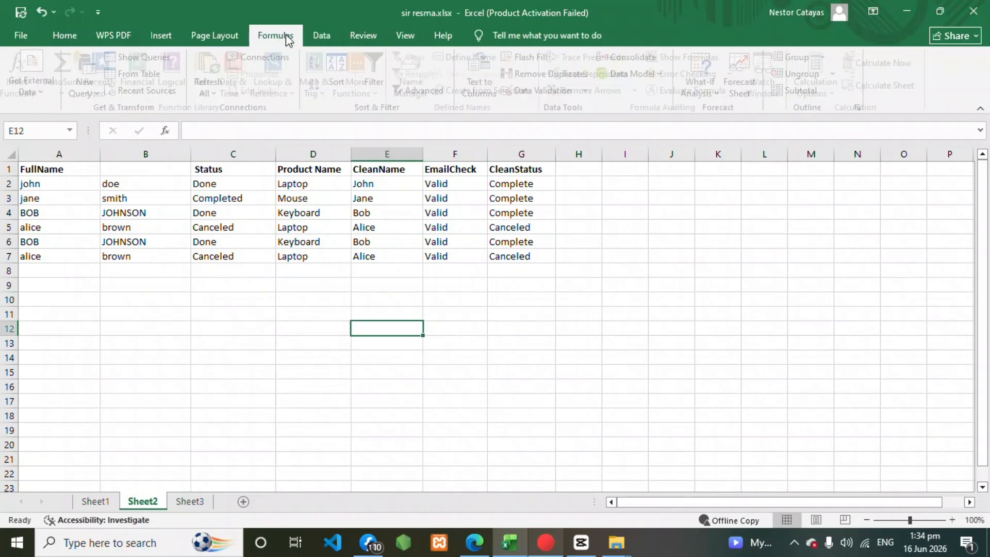
{"action": "left_click", "coordinate": [226, 38]}
{"action": "left_click", "coordinate": [324, 37]}
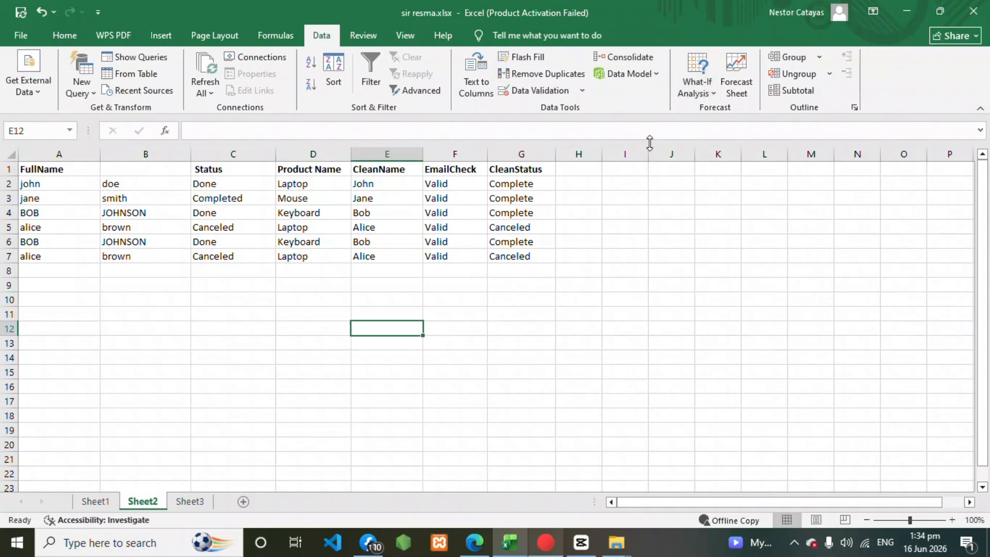
{"action": "left_click", "coordinate": [550, 75]}
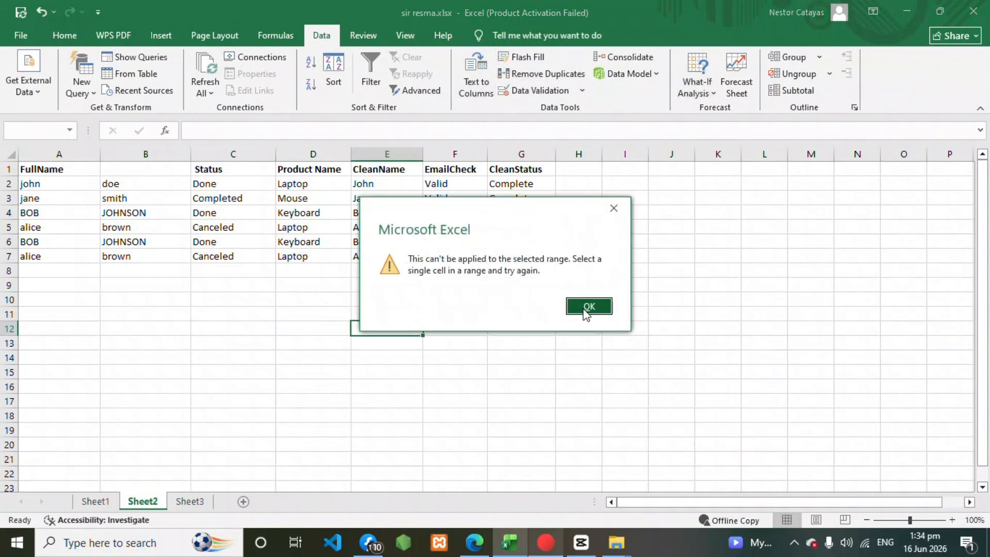
{"action": "left_click", "coordinate": [589, 307]}
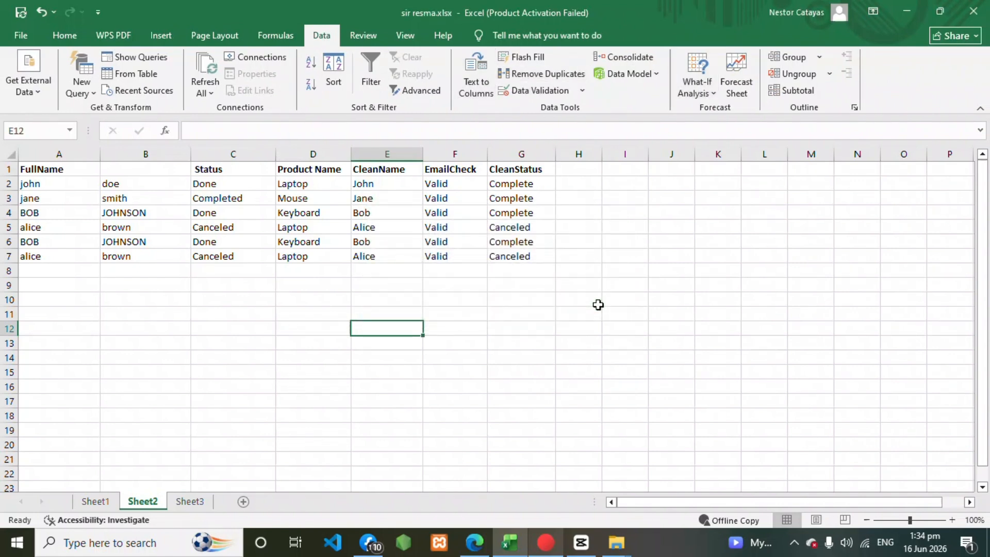
{"action": "left_click", "coordinate": [489, 91]}
{"action": "left_click", "coordinate": [613, 209]}
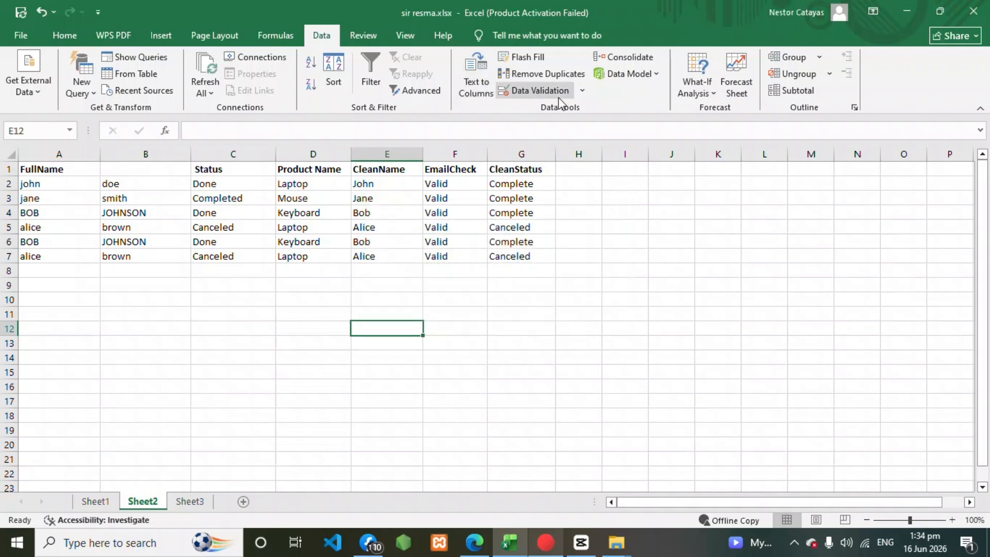
{"action": "left_click", "coordinate": [551, 75]}
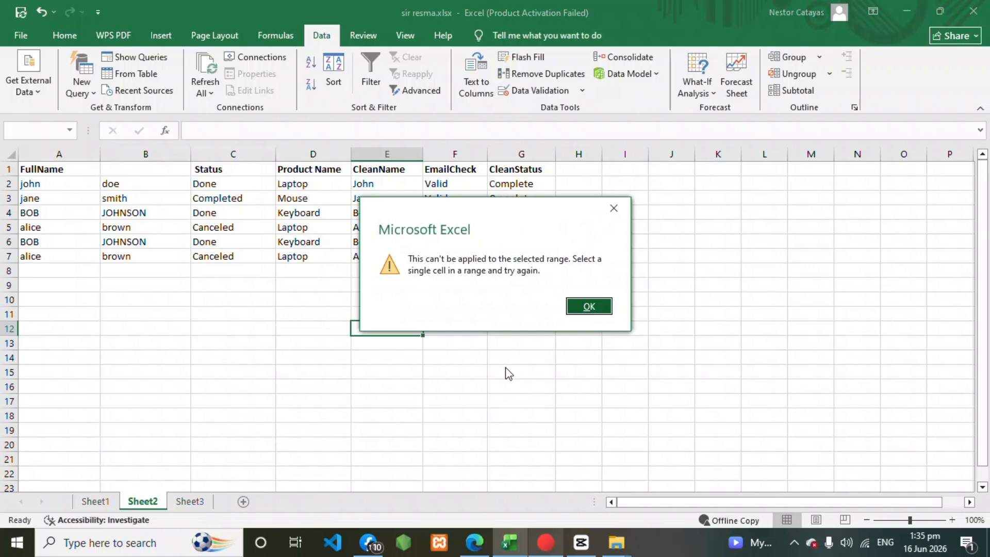
{"action": "left_click", "coordinate": [614, 208]}
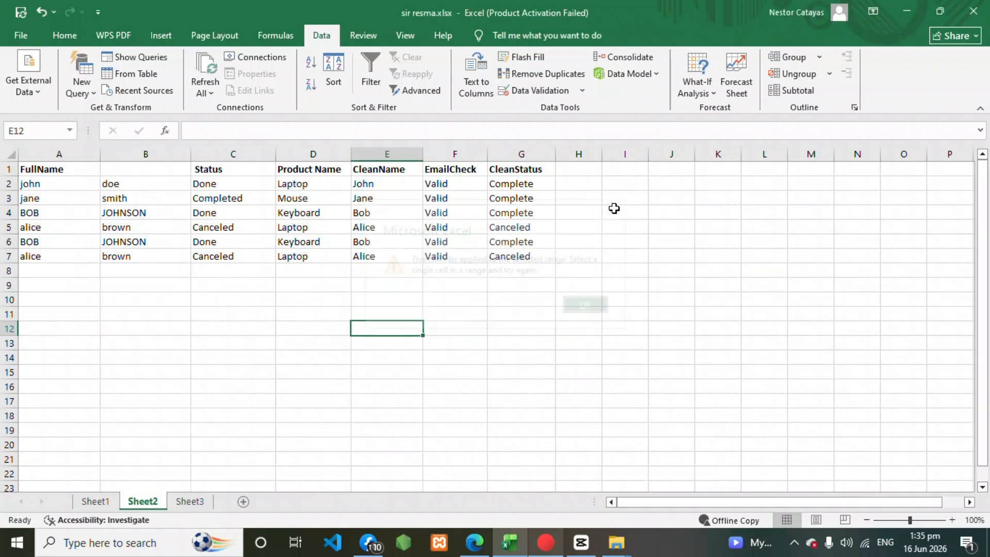
Step: Remove duplicate rows from A1:G7, treating the first row as headers and comparing all columns
{"action": "left_click_drag", "start_coordinate": [24, 166], "coordinate": [526, 255]}
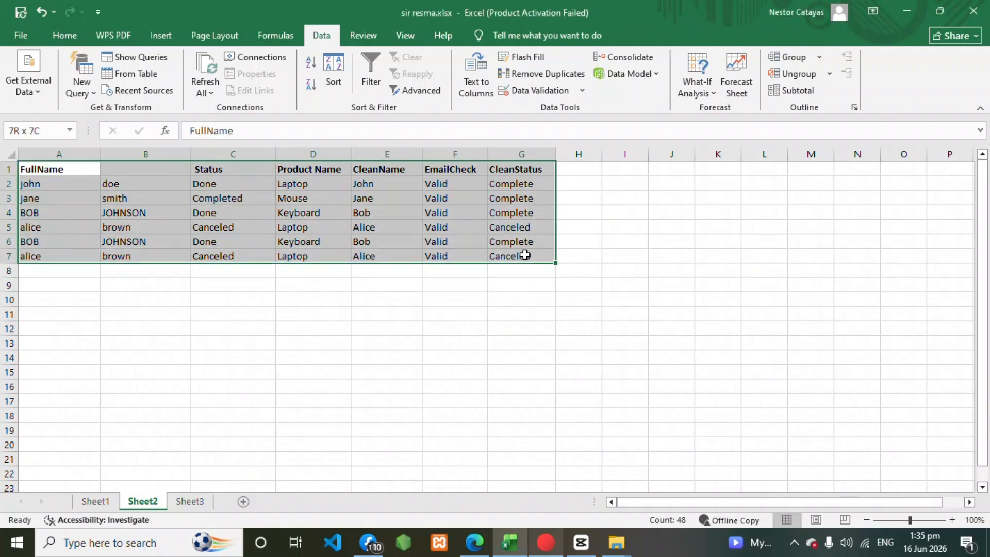
{"action": "left_click", "coordinate": [581, 74]}
{"action": "scroll", "coordinate": [289, 204], "scroll_direction": "down", "scroll_amount": 1}
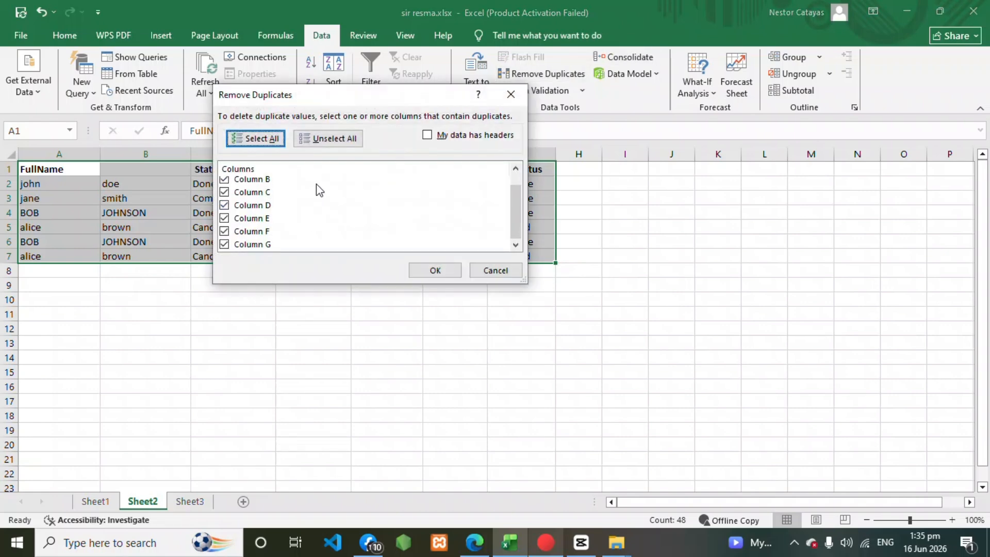
{"action": "scroll", "coordinate": [320, 189], "scroll_direction": "up", "scroll_amount": 1}
{"action": "left_click", "coordinate": [432, 136]}
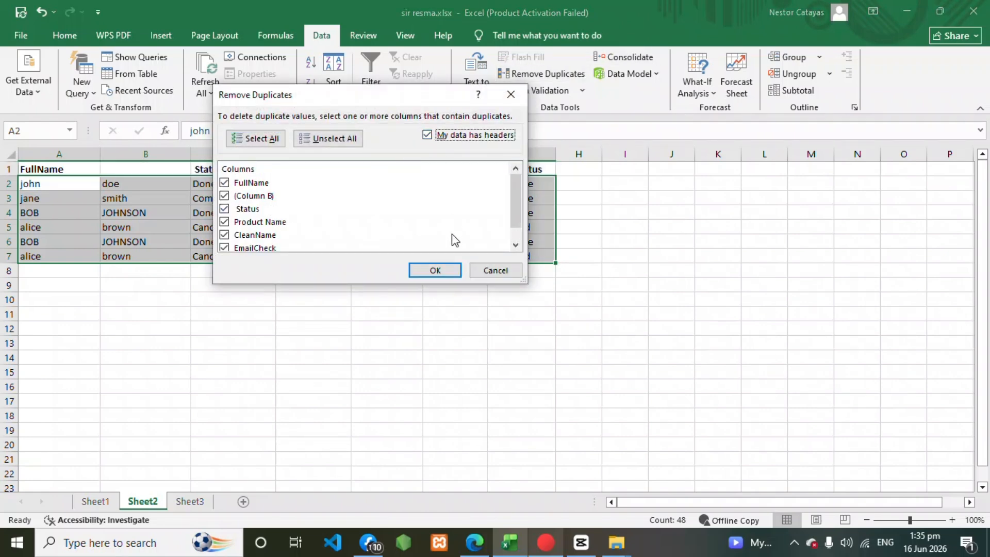
{"action": "left_click", "coordinate": [433, 271]}
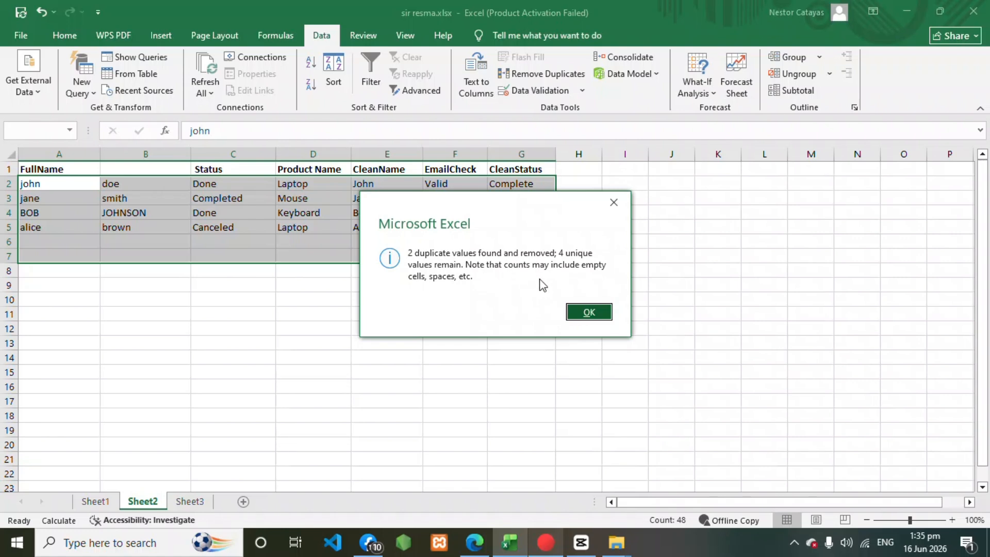
{"action": "left_click", "coordinate": [590, 313]}
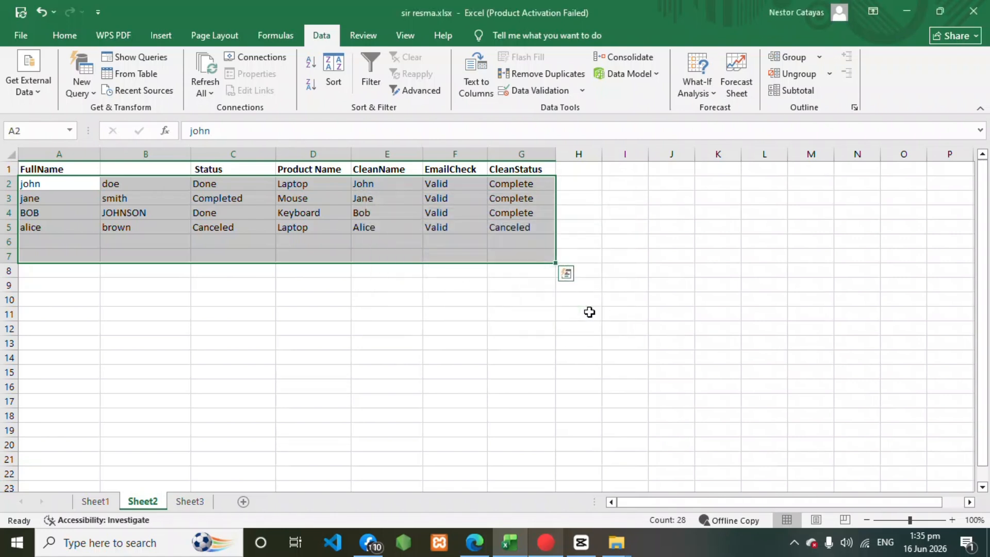
{"action": "left_click", "coordinate": [309, 343]}
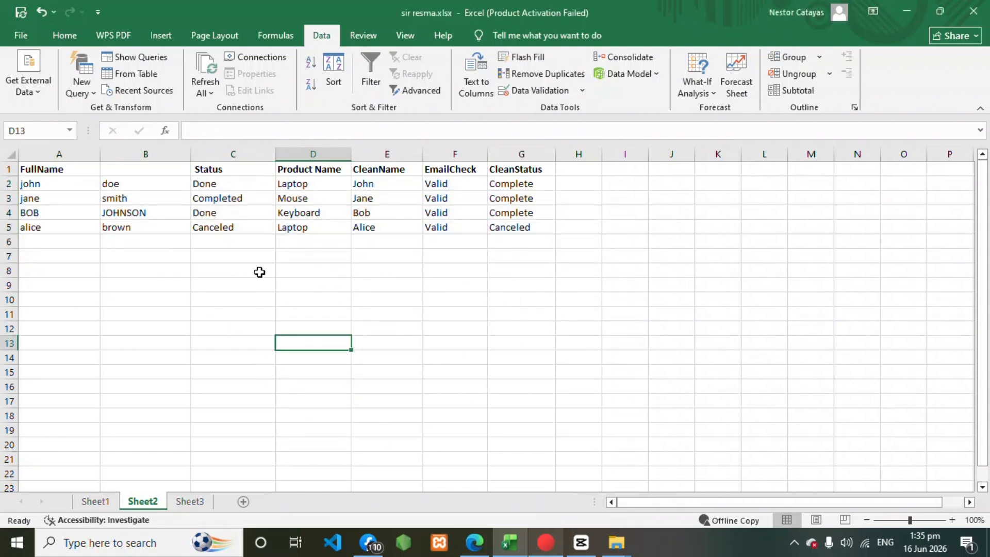